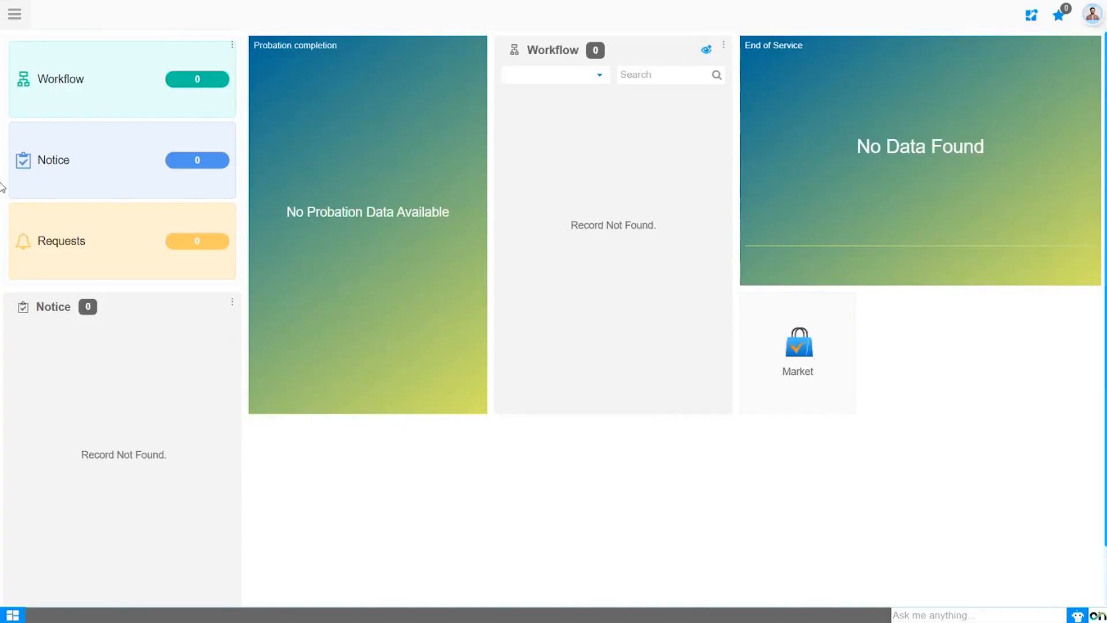
# Open the Grade Rate form from the general setup of HR Management.
pyautogui.click(14, 15)
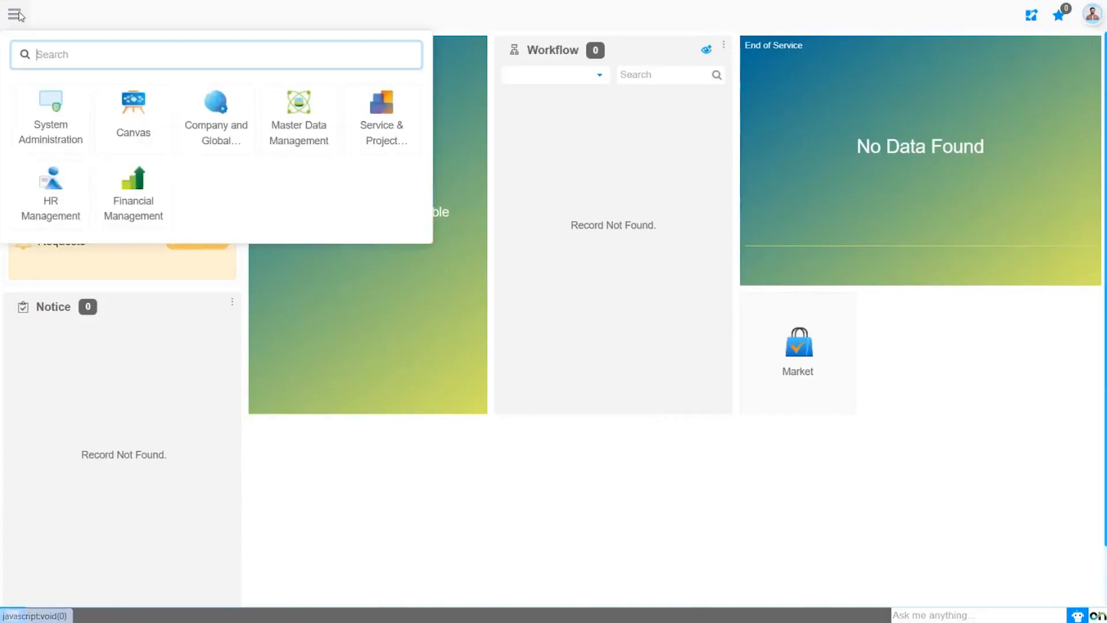
pyautogui.click(49, 206)
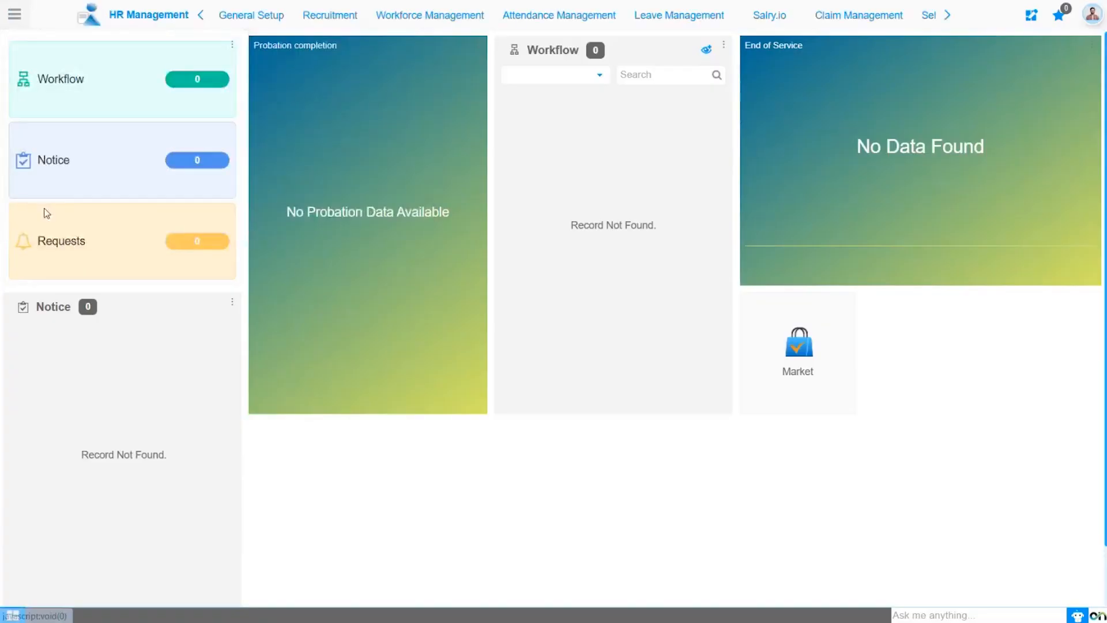
pyautogui.click(277, 16)
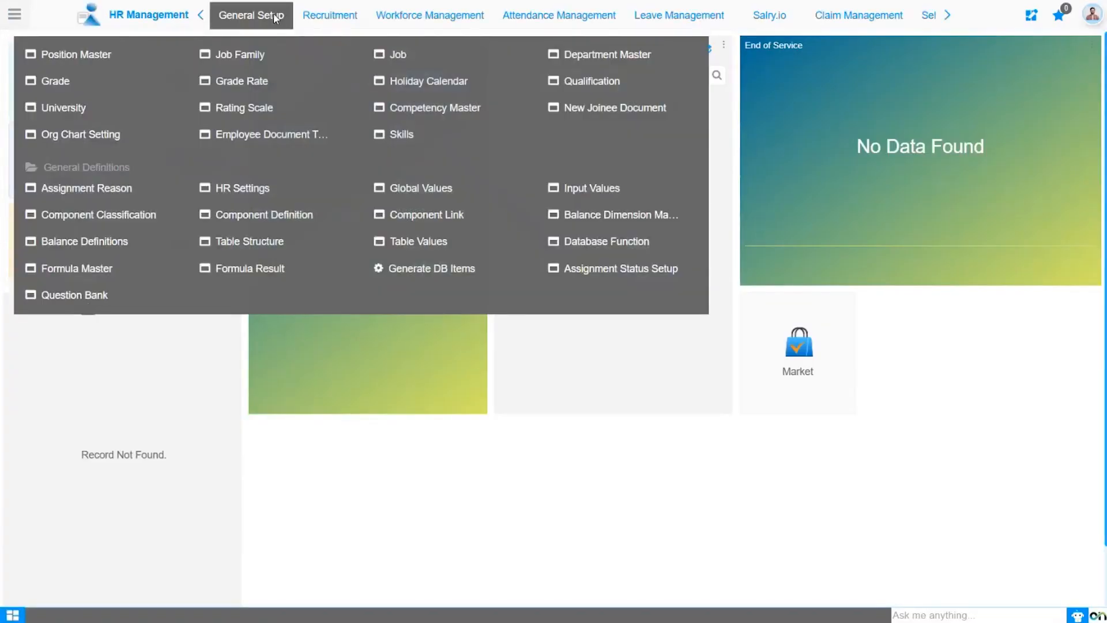
pyautogui.click(254, 81)
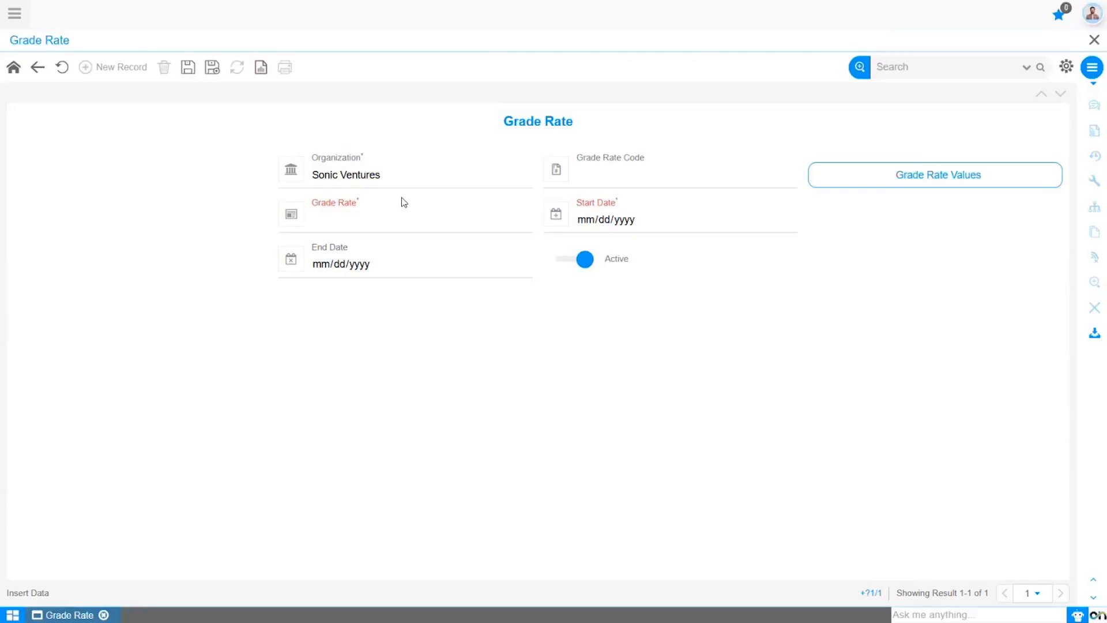
# Create and save a grade rate named Standard Grade Rate for organization * with start date 01/01/1950.
pyautogui.click(396, 178)
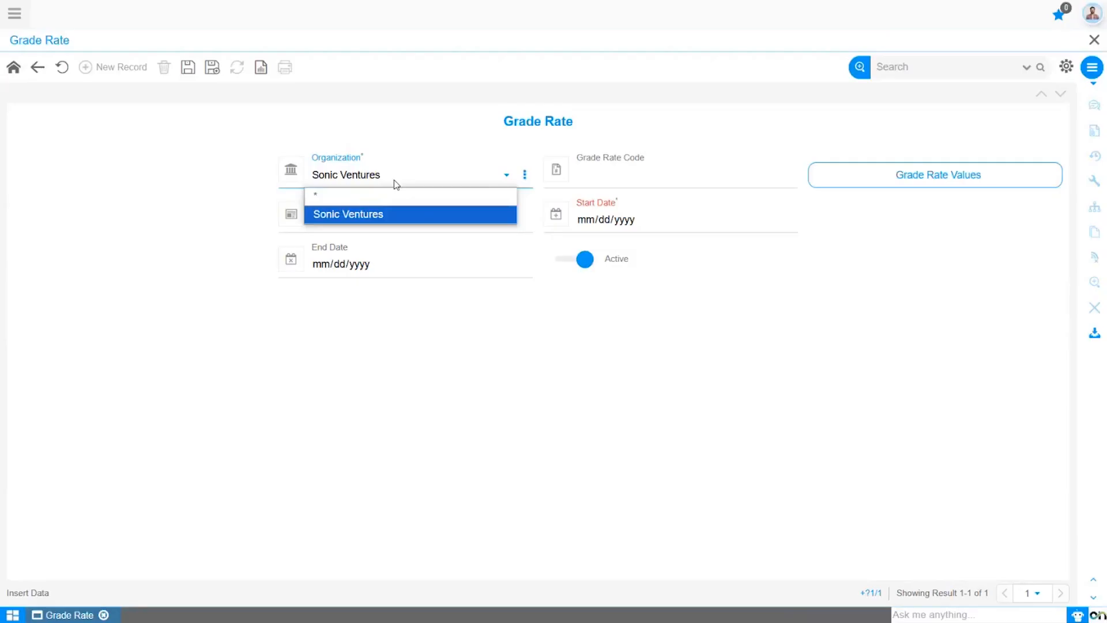
pyautogui.click(396, 192)
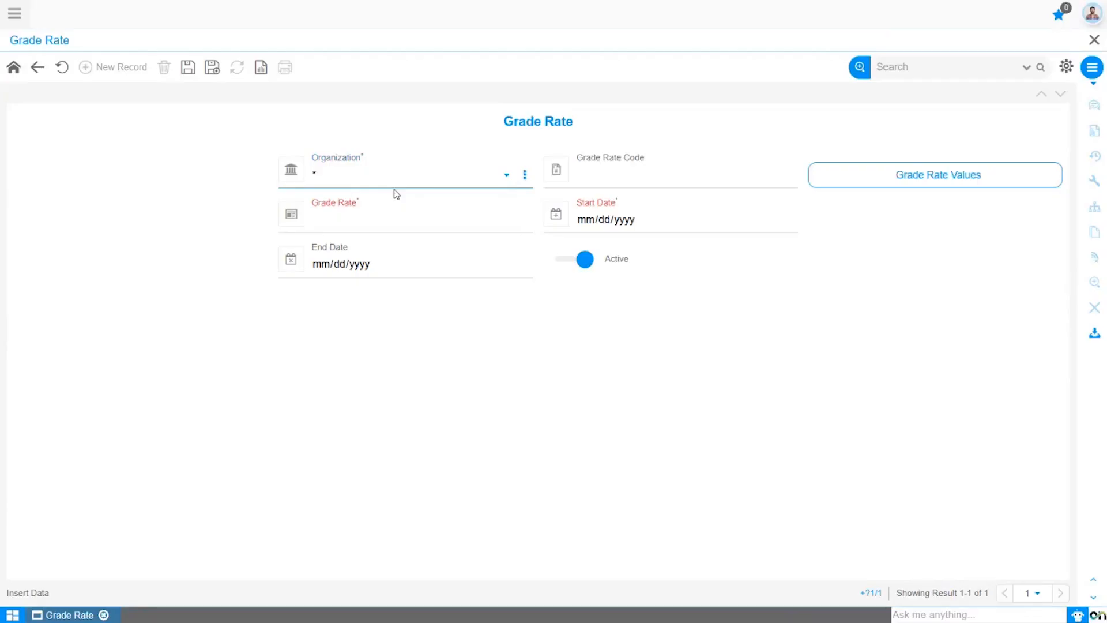
pyautogui.click(598, 181)
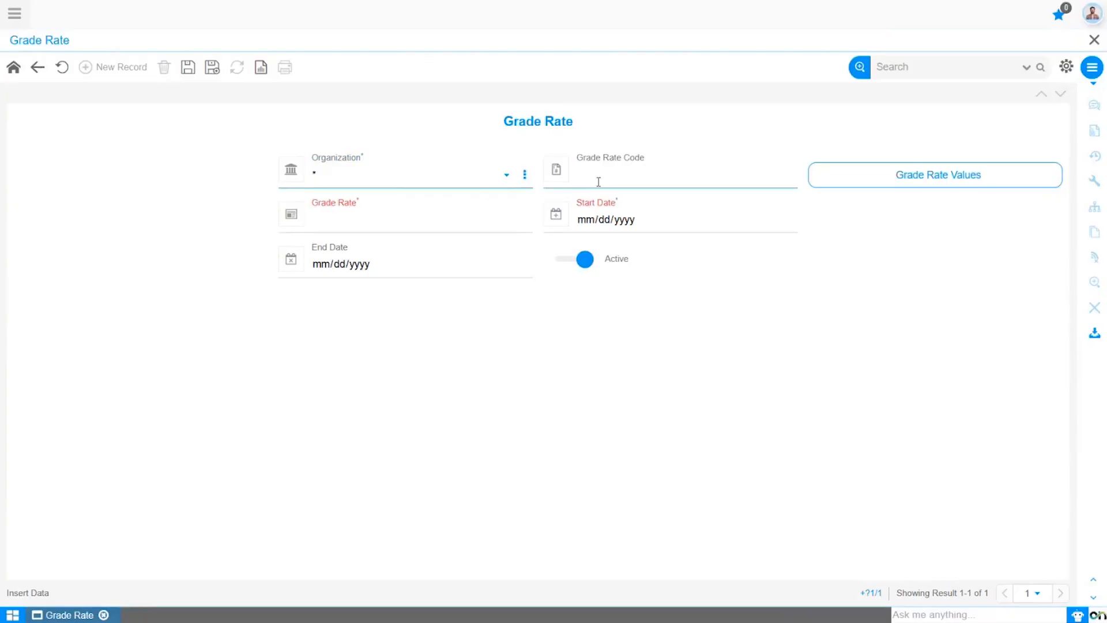
pyautogui.click(371, 231)
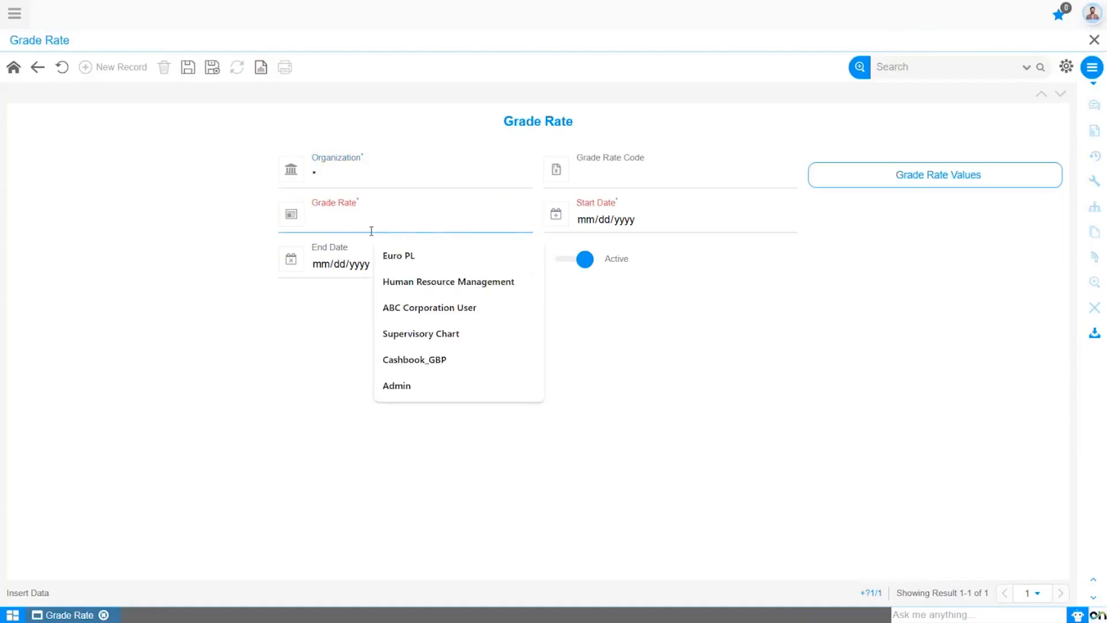
pyautogui.write('Standard Grade')
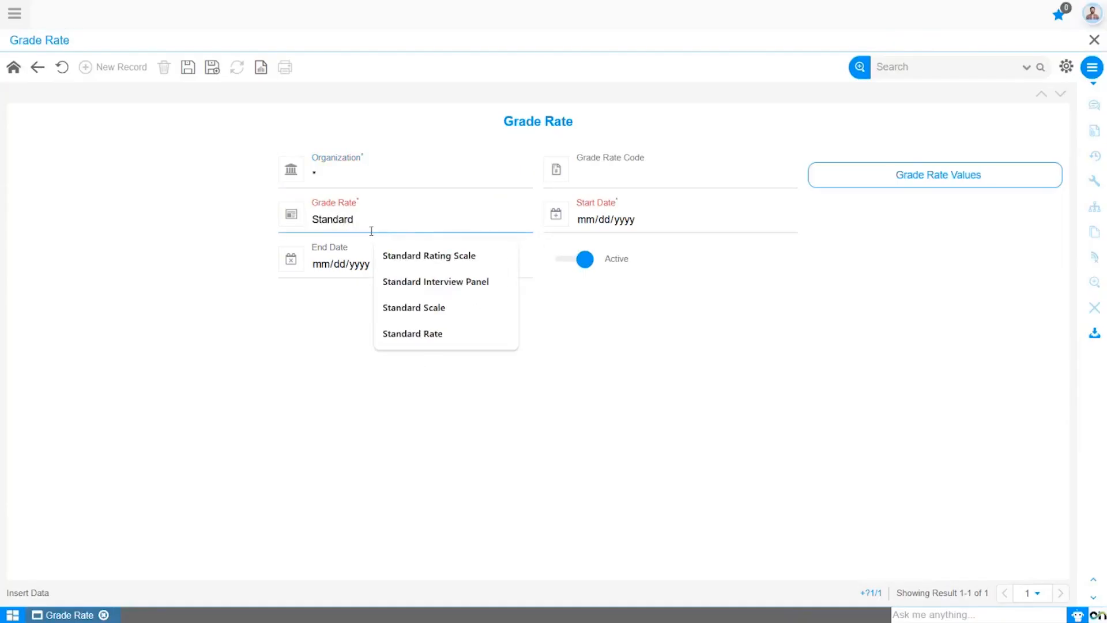
pyautogui.write(' Ra')
pyautogui.click(437, 271)
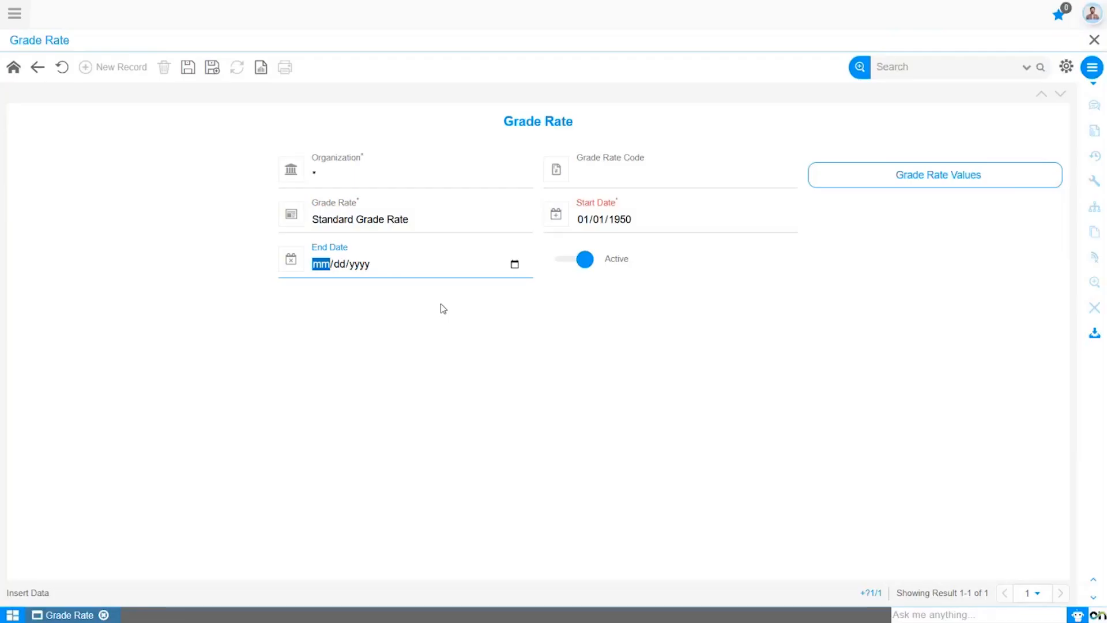
pyautogui.click(455, 298)
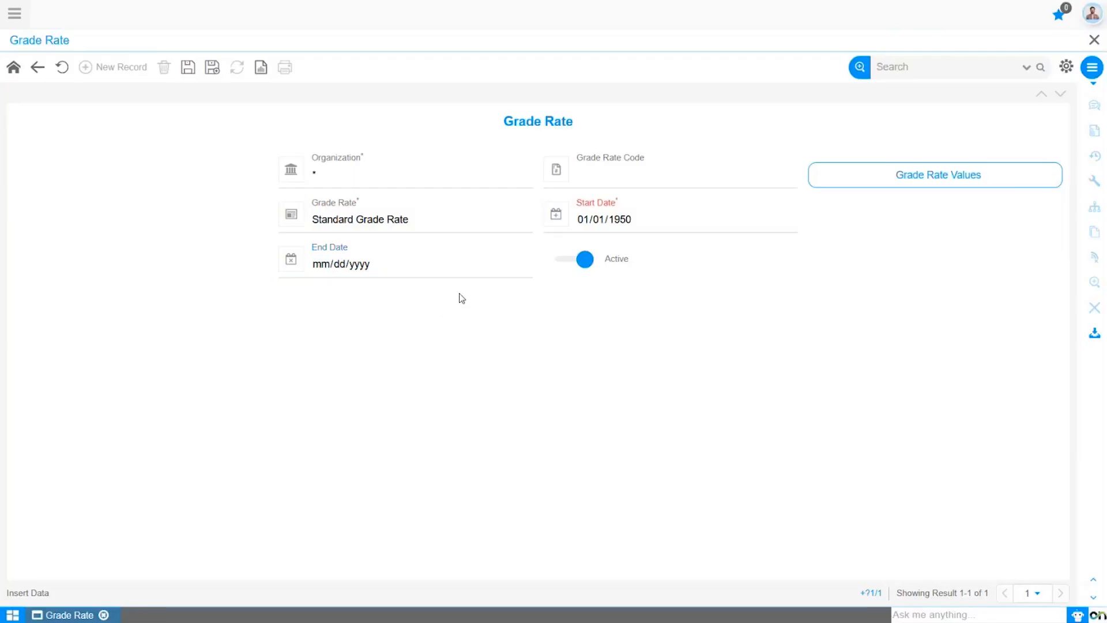
pyautogui.click(188, 68)
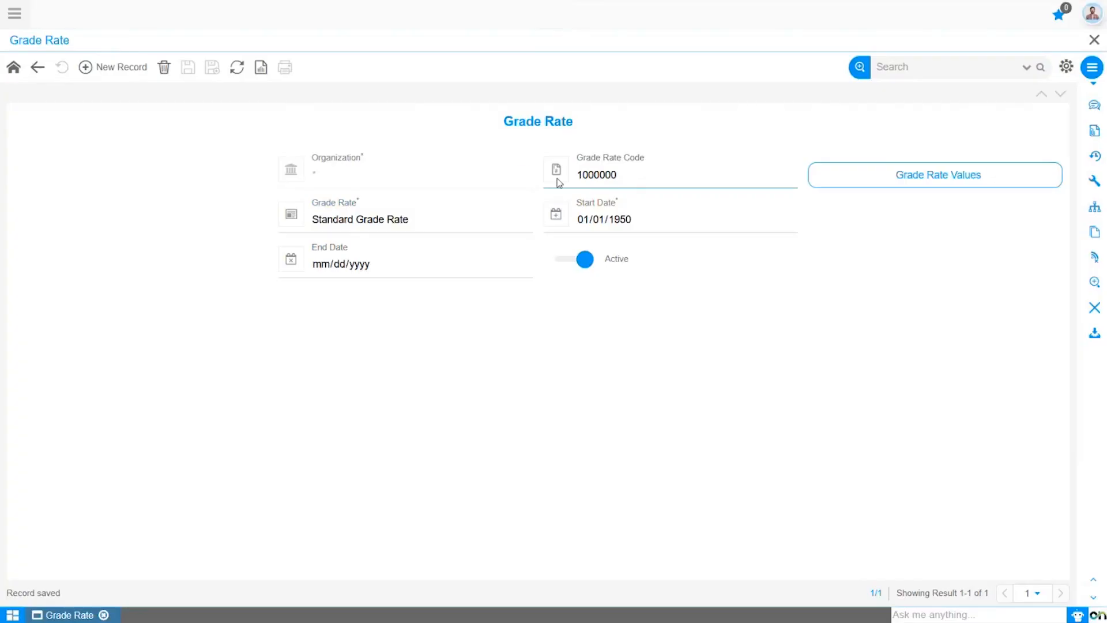
# Open the grade rate's values and start a Trainee Level entry with start date 01/01/1950.
pyautogui.click(888, 184)
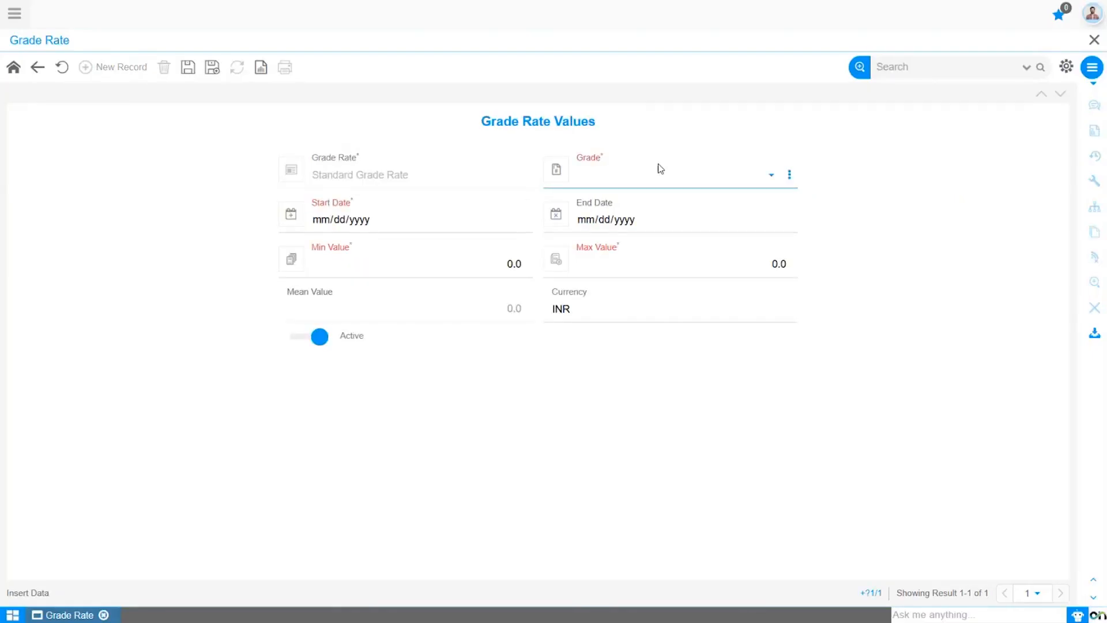
pyautogui.click(597, 184)
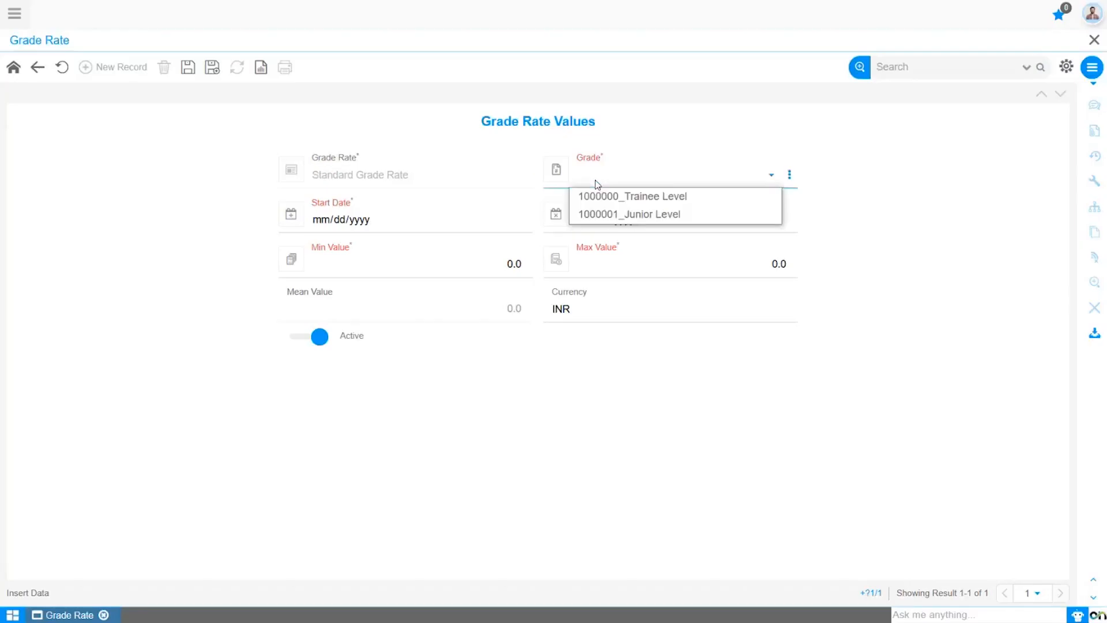
pyautogui.click(605, 196)
pyautogui.click(322, 221)
pyautogui.write('01/01/195')
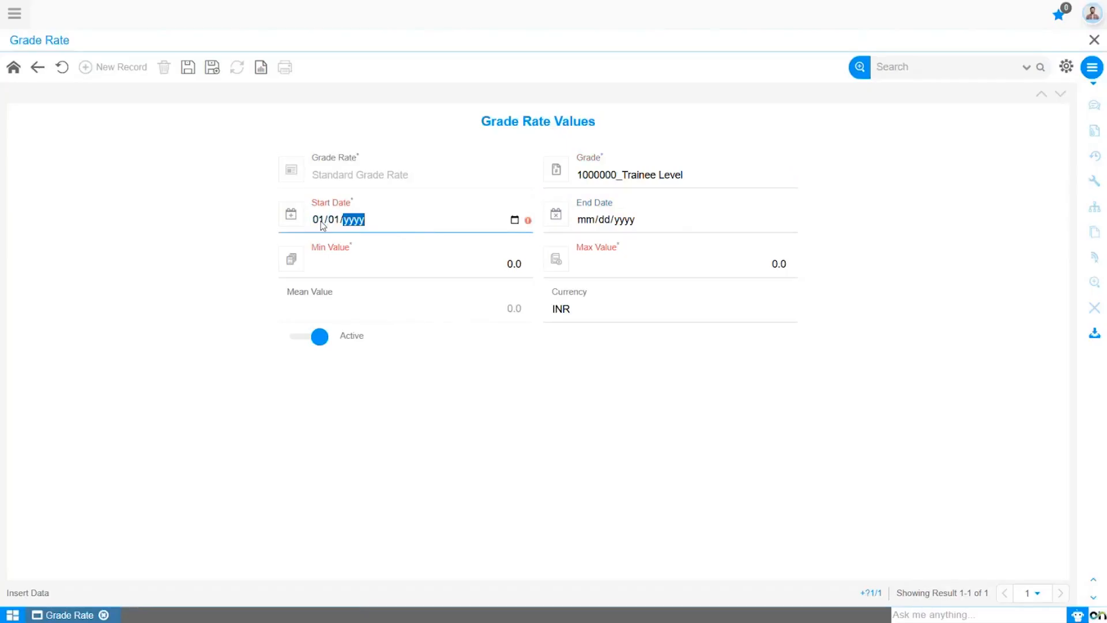
pyautogui.write('0')
# Set the Trainee Level minimum to 25,000 and maximum to 40,000, keep the currency as INR, and save the record.
pyautogui.click(494, 264)
pyautogui.write('2')
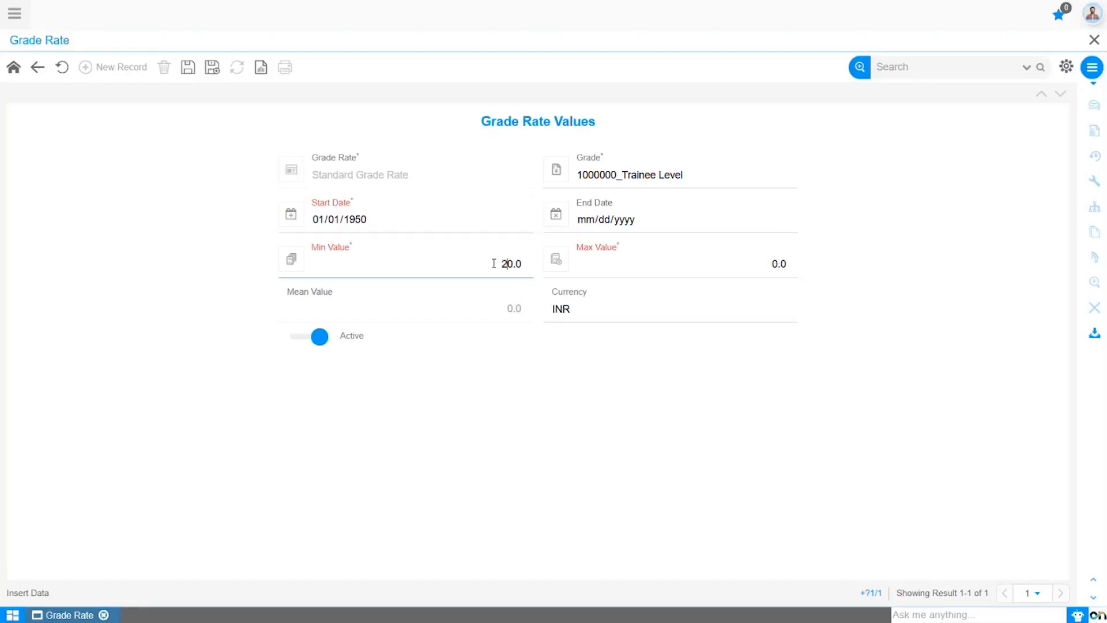
pyautogui.write('500')
pyautogui.click(672, 263)
pyautogui.write('4000')
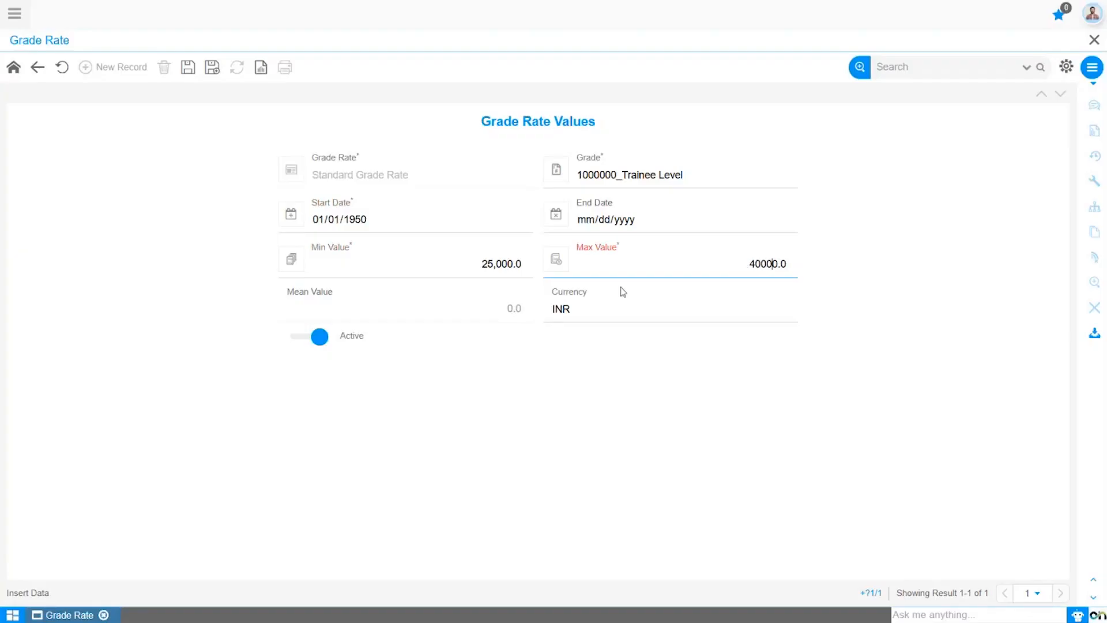
pyautogui.click(607, 320)
pyautogui.click(613, 313)
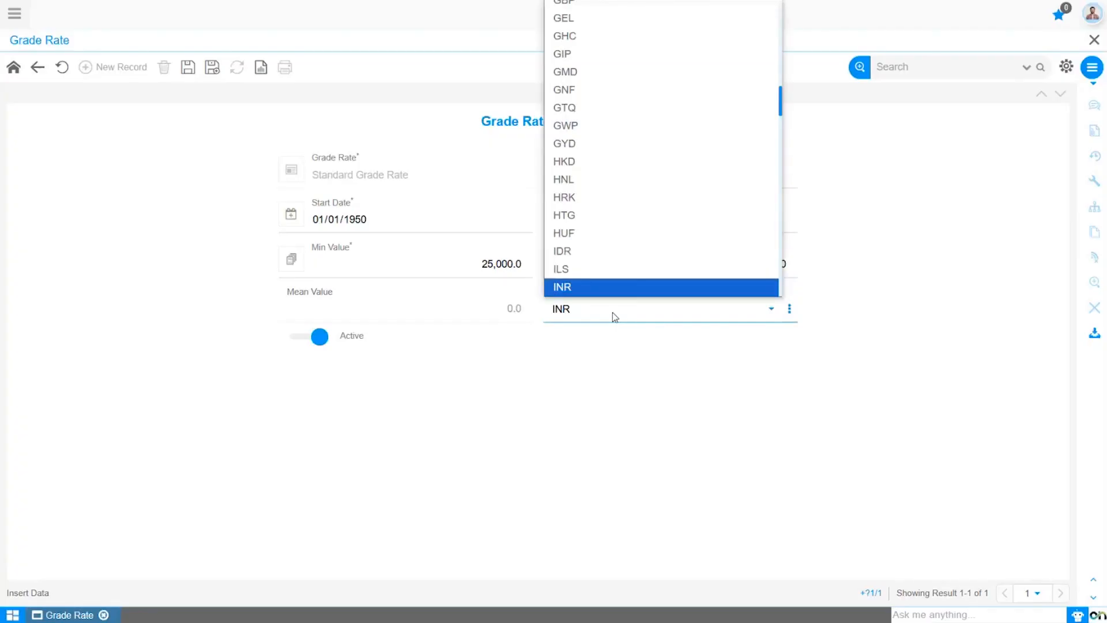
pyautogui.click(615, 316)
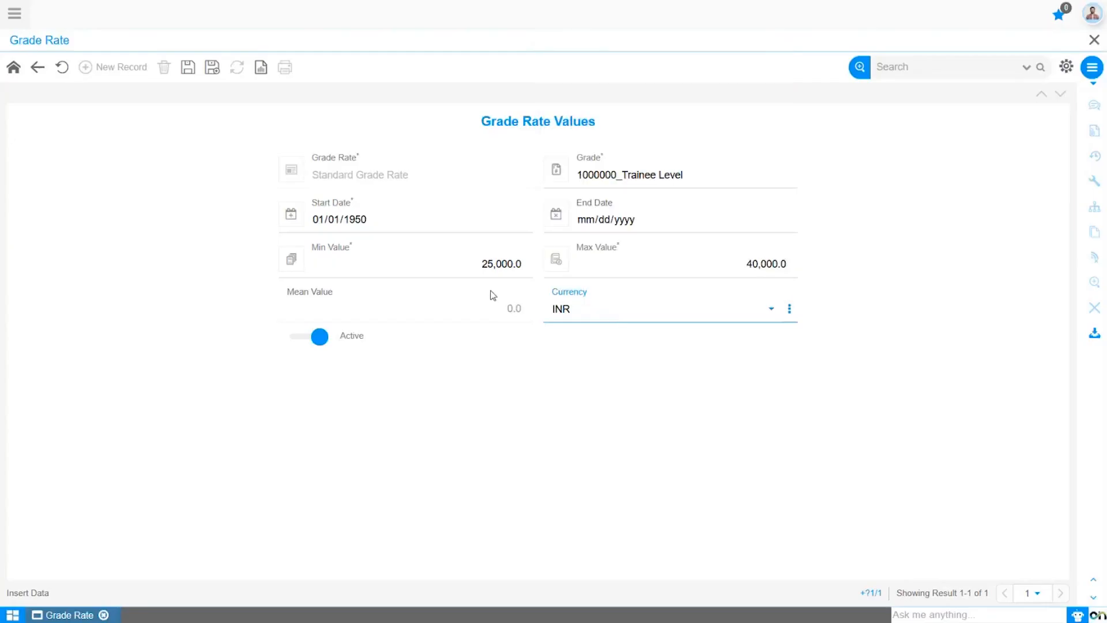
pyautogui.click(188, 68)
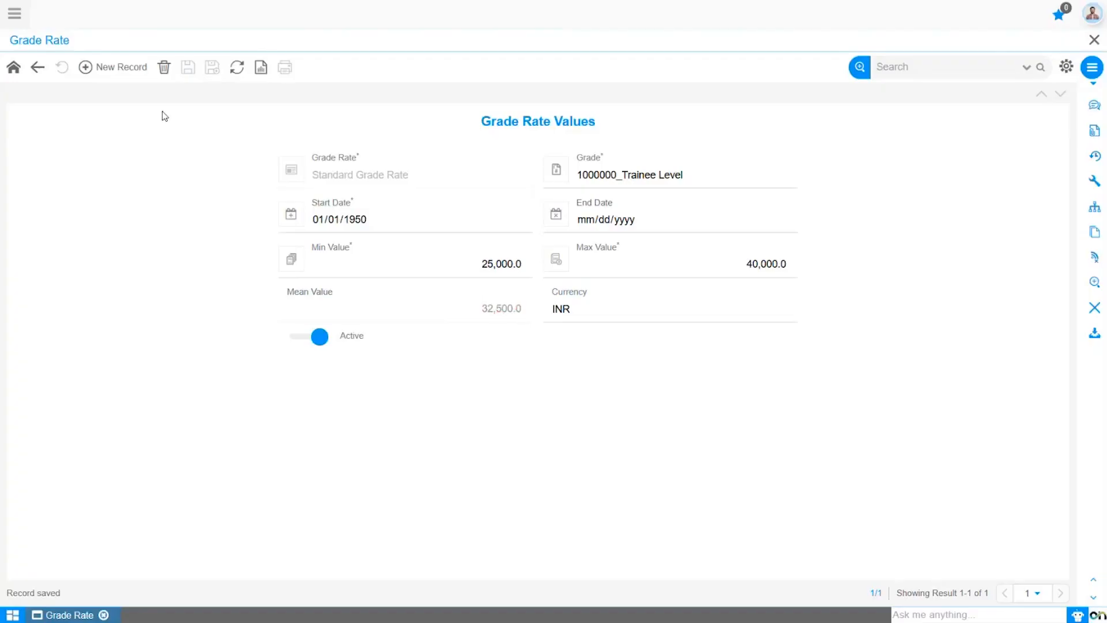
# Add a new grade rate value record for Junior Level with start date 01/01/1950.
pyautogui.click(123, 67)
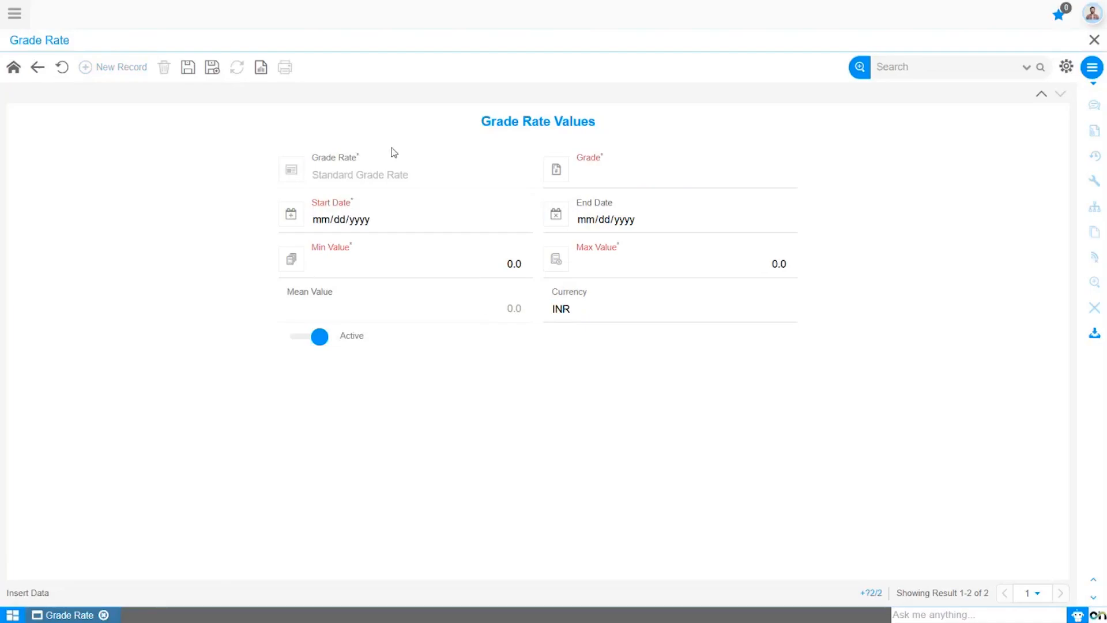
pyautogui.click(597, 176)
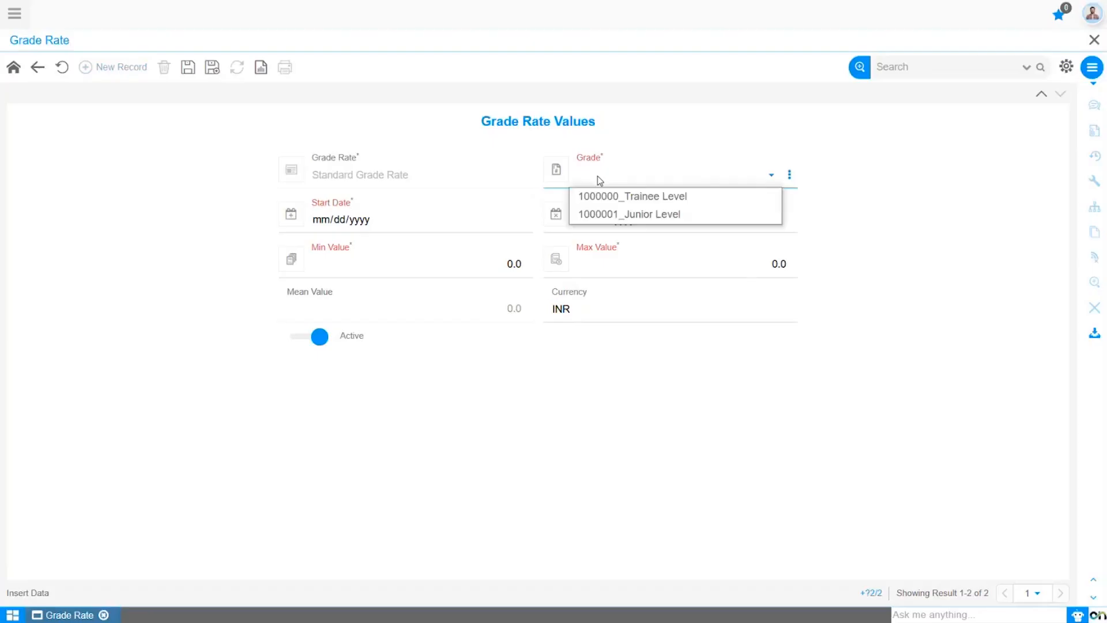
pyautogui.click(609, 213)
pyautogui.click(323, 221)
pyautogui.write('01/01/195')
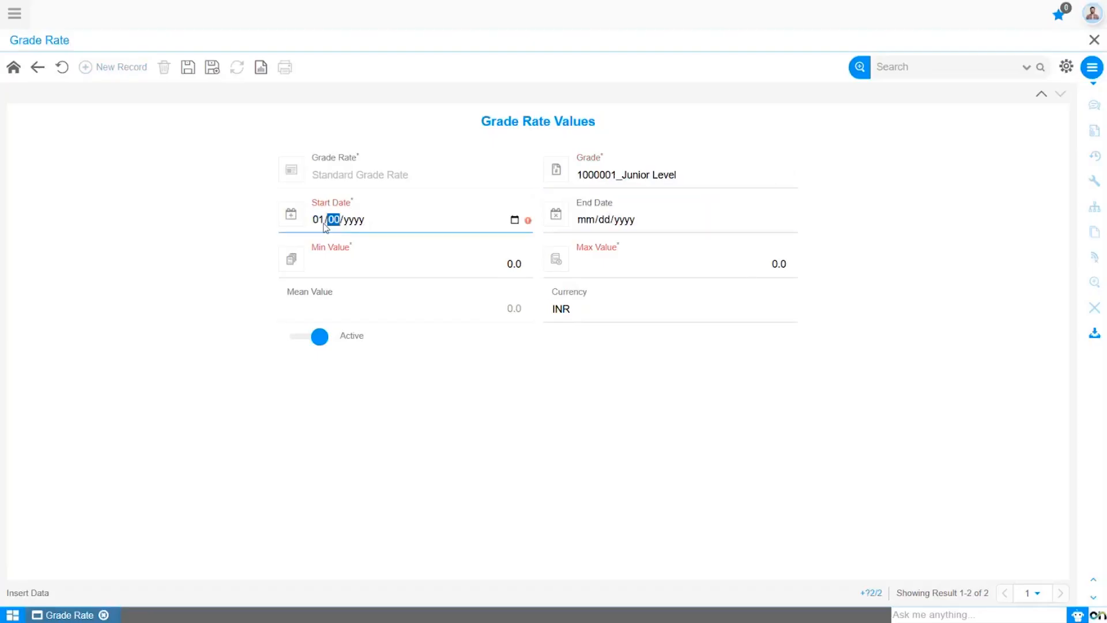
pyautogui.write('0')
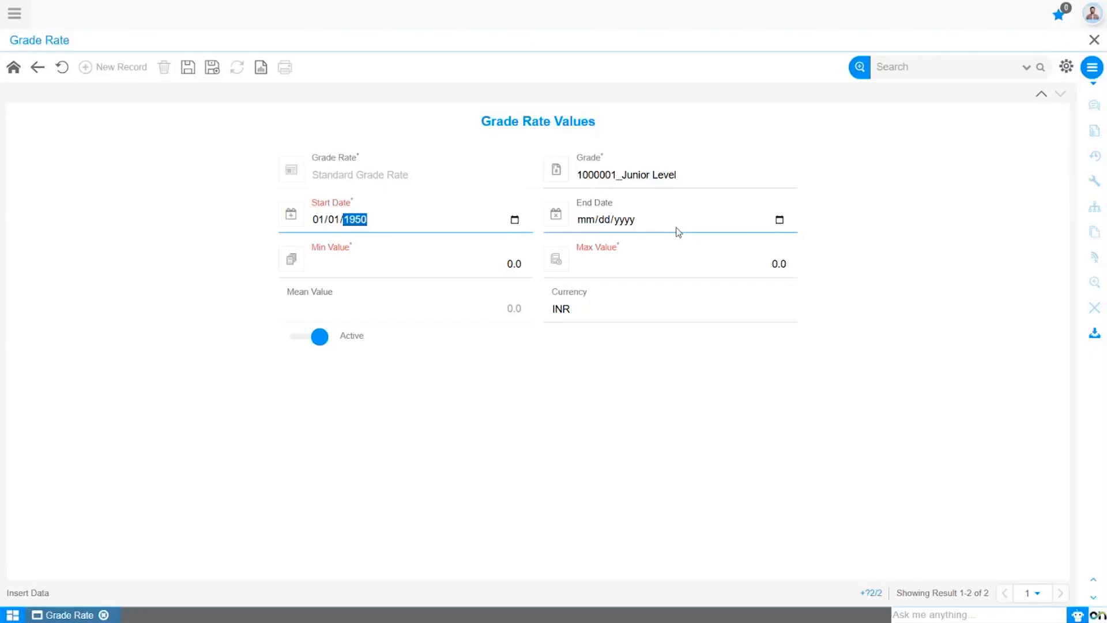
# Save the Junior Level record with minimum value 40,000 and maximum value 50,000, and return to the parent grade rate.
pyautogui.click(487, 263)
pyautogui.write('4000')
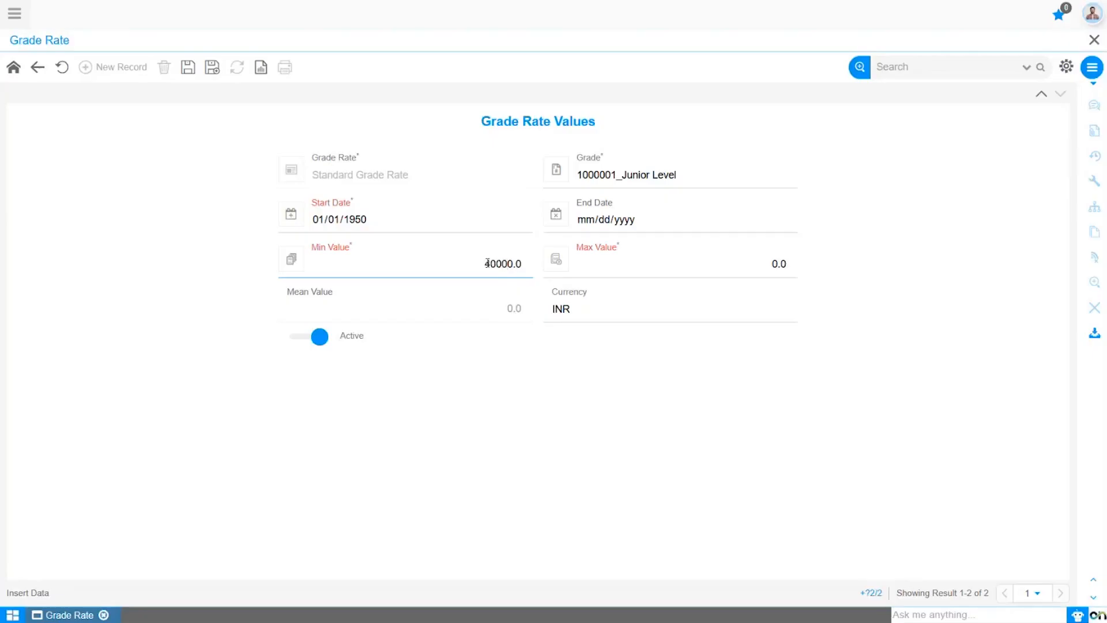
pyautogui.click(712, 269)
pyautogui.write('5000')
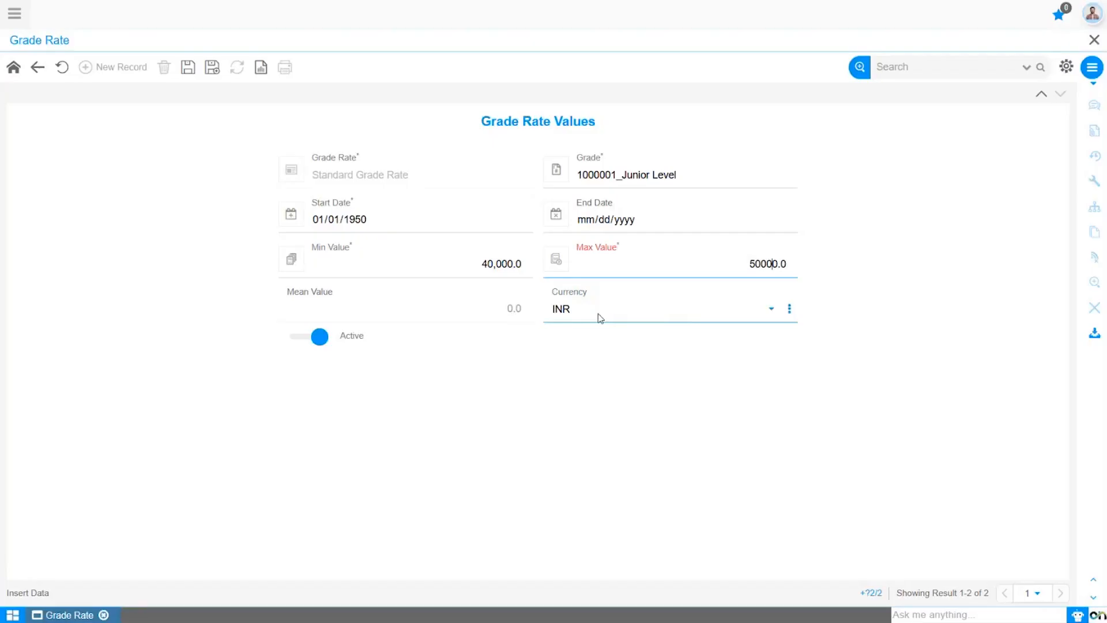
pyautogui.click(610, 375)
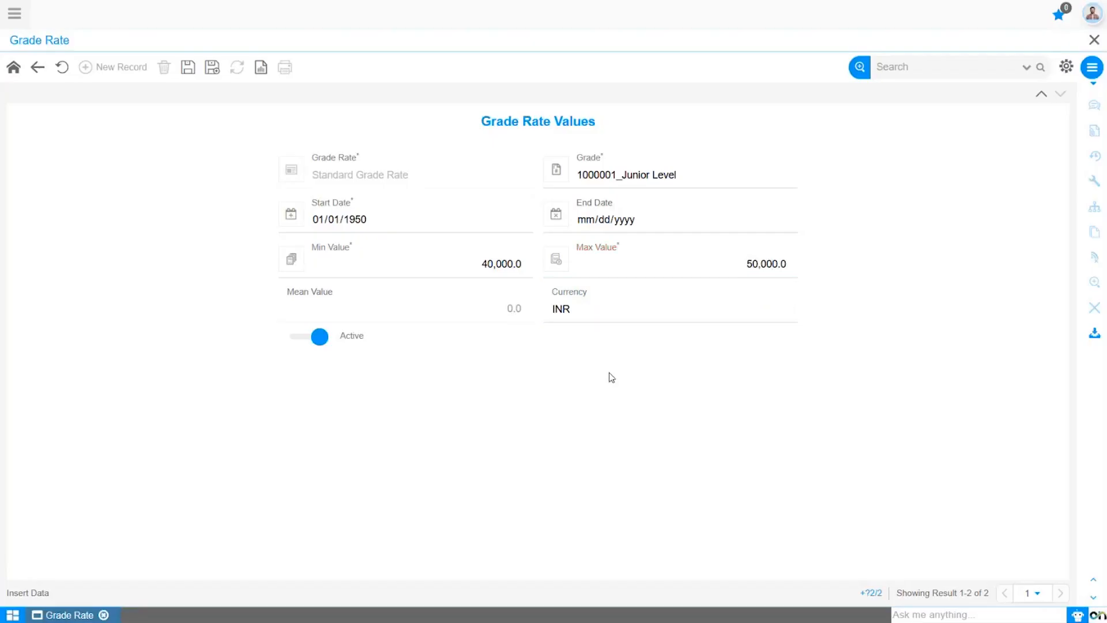
pyautogui.click(188, 69)
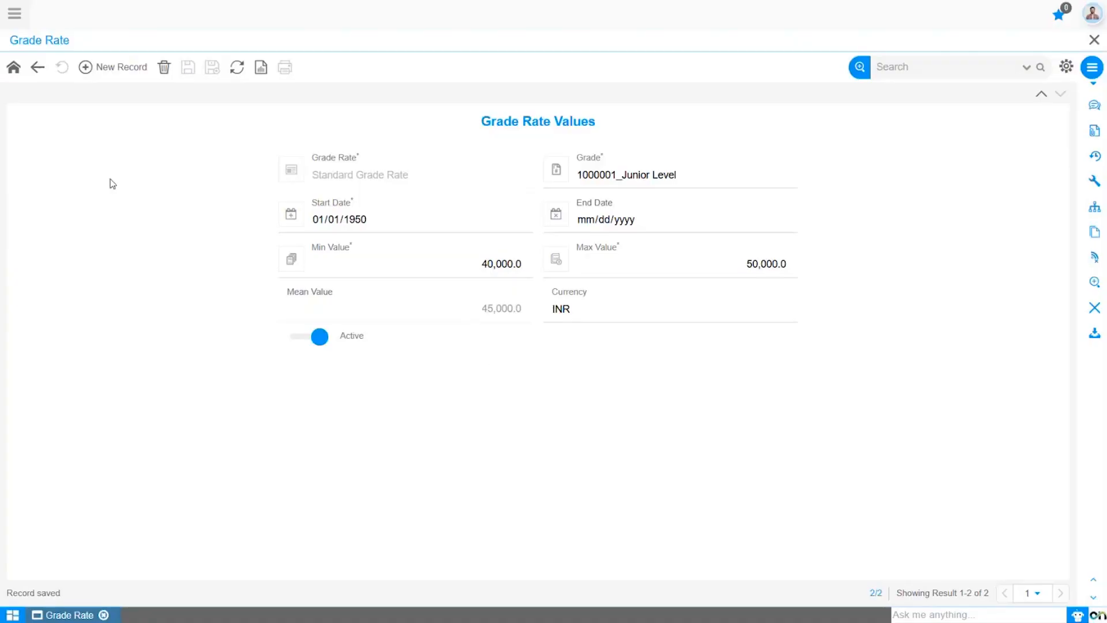
pyautogui.click(38, 68)
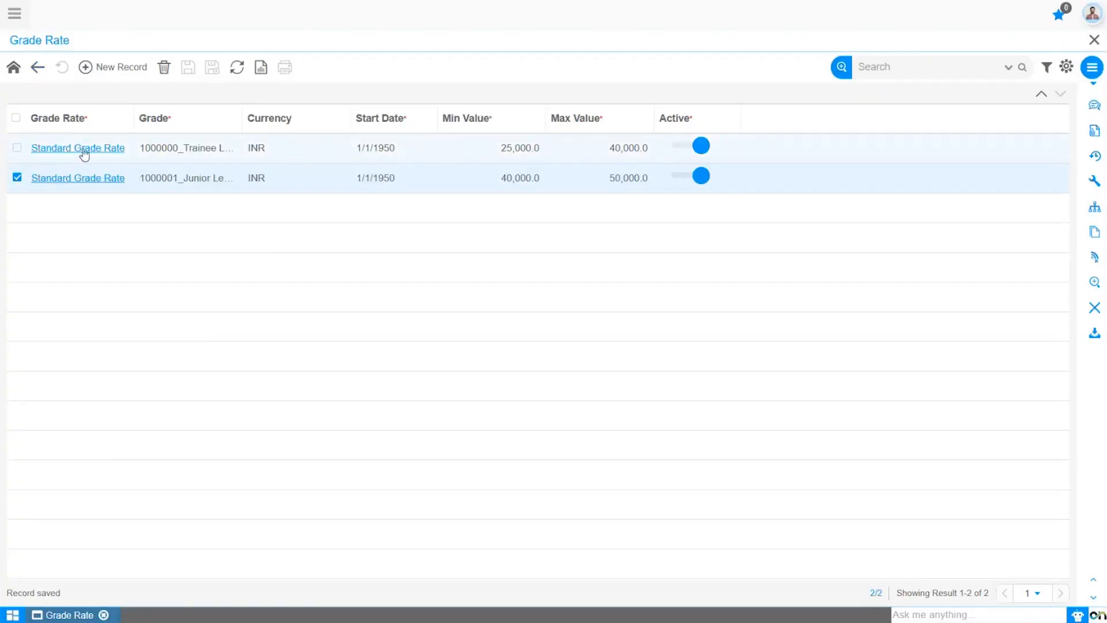
pyautogui.click(36, 69)
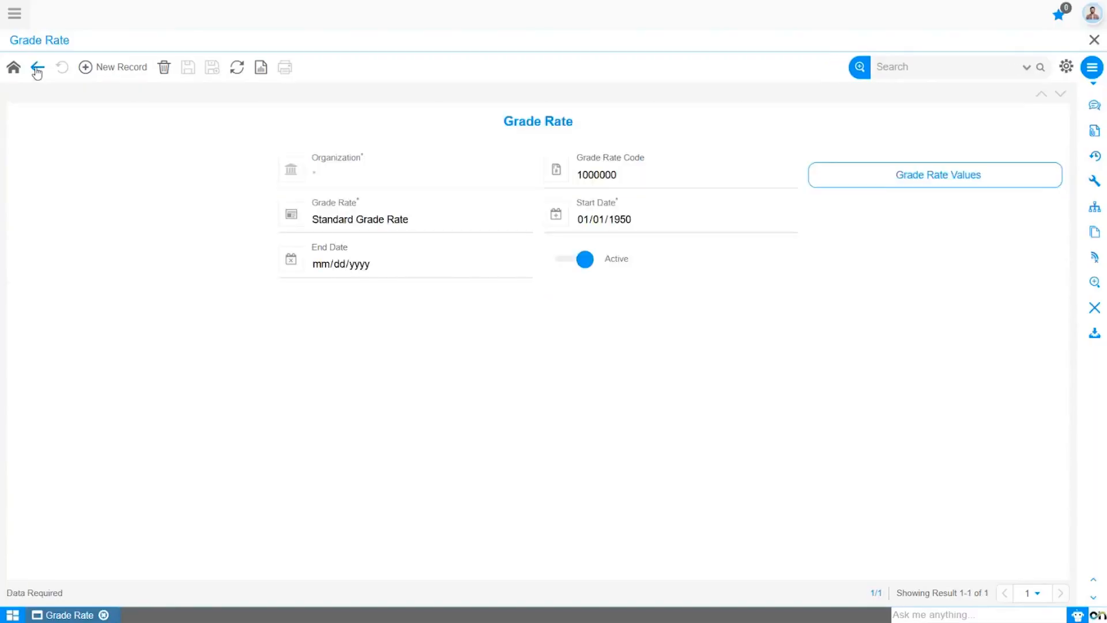